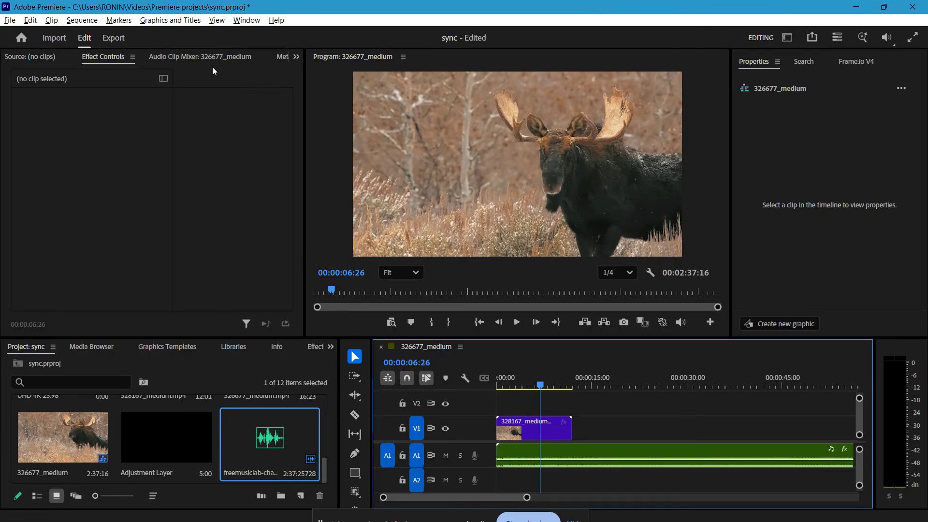
Search the effects for "studio" and apply Studio Reverb to the music clip on track A1
left_click(242, 22)
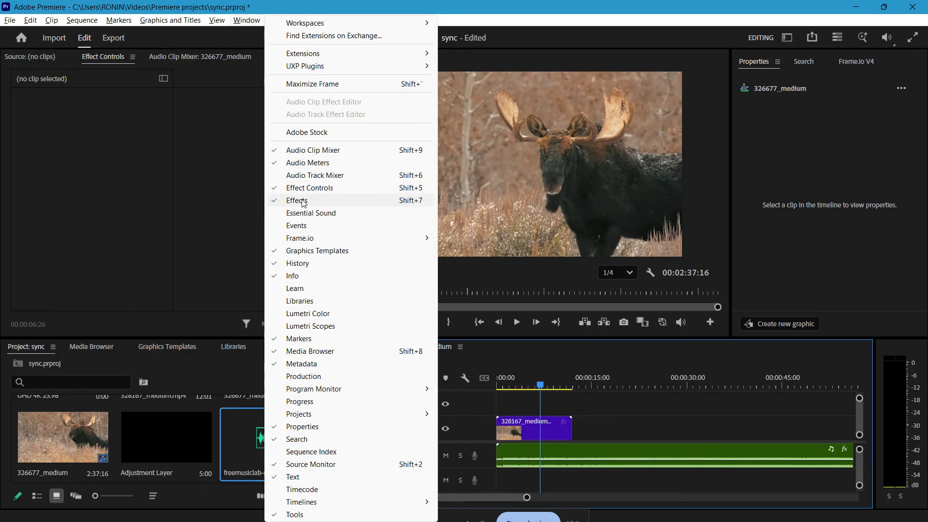
left_click(203, 361)
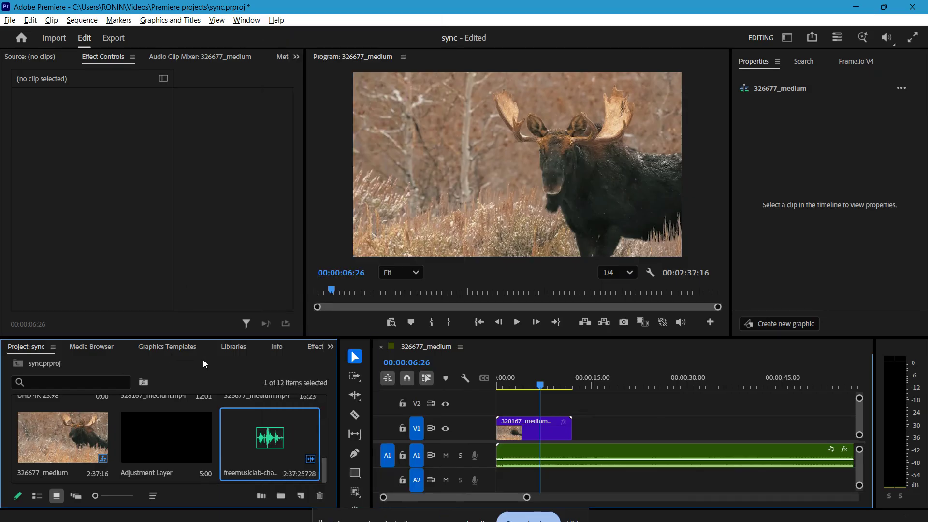
left_click(313, 347)
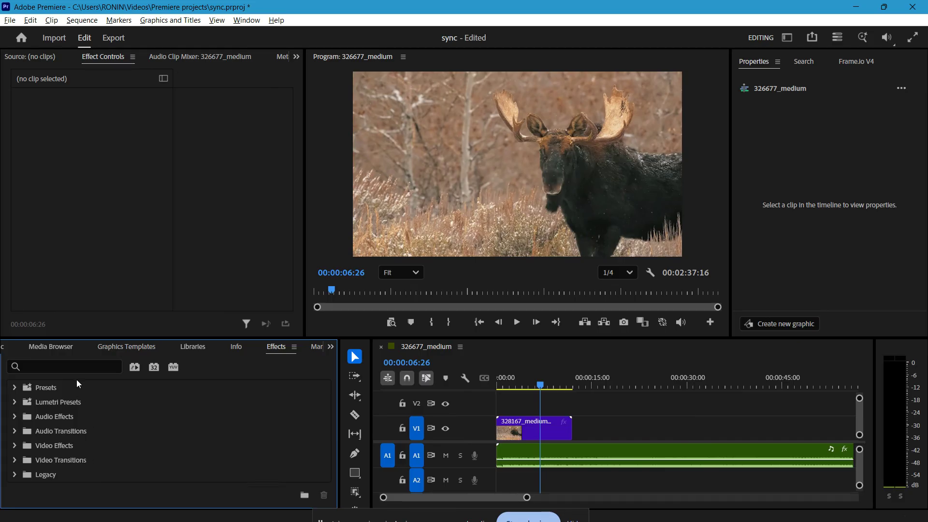
left_click(77, 366)
type("studio")
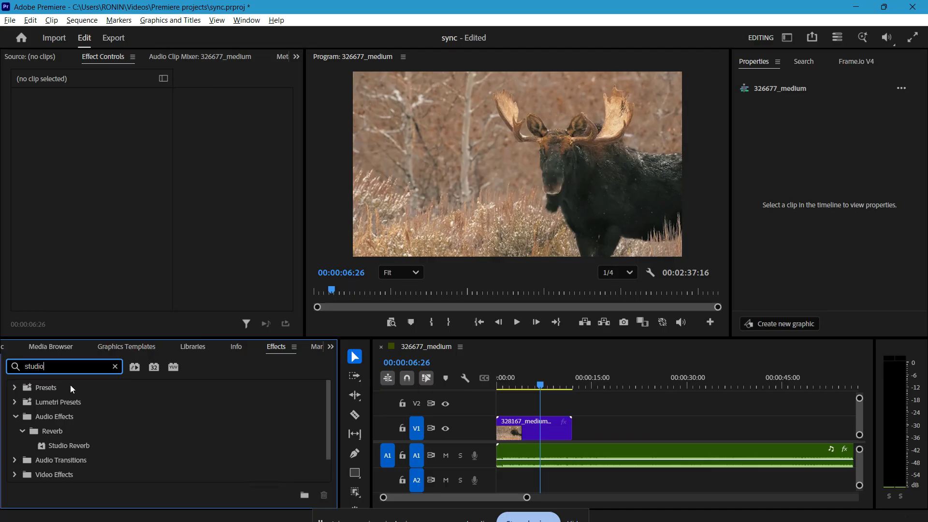
left_click(69, 445)
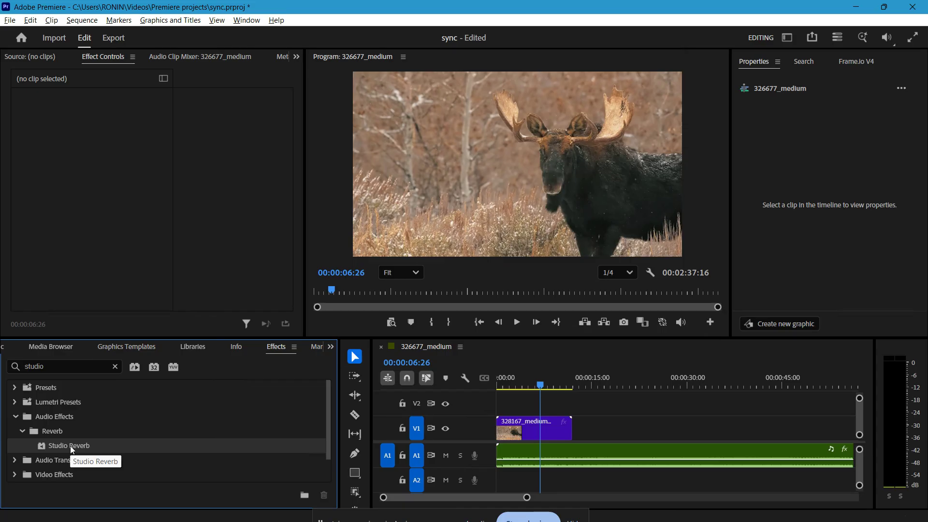
left_click_drag(70, 446, 519, 456)
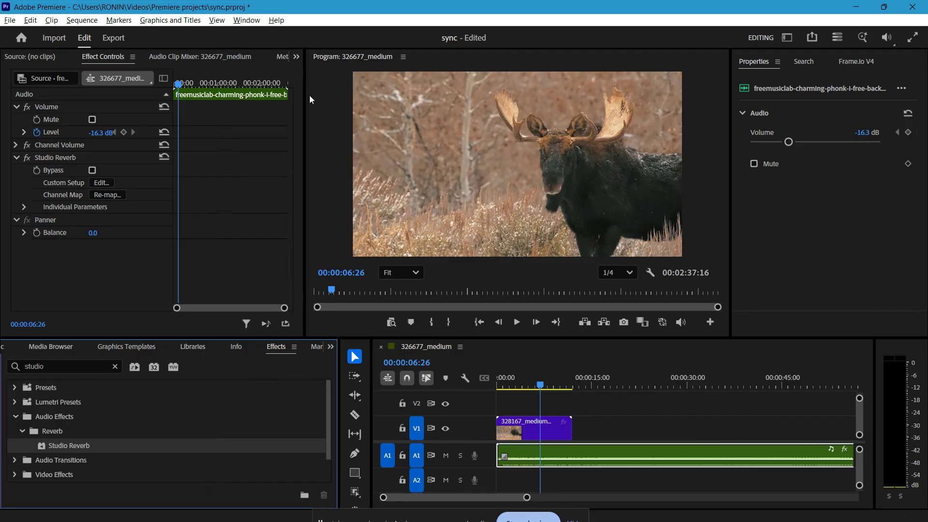
Open the Studio Reverb custom setup, raise Room Size to 100 and play the music to audition it
left_click(246, 19)
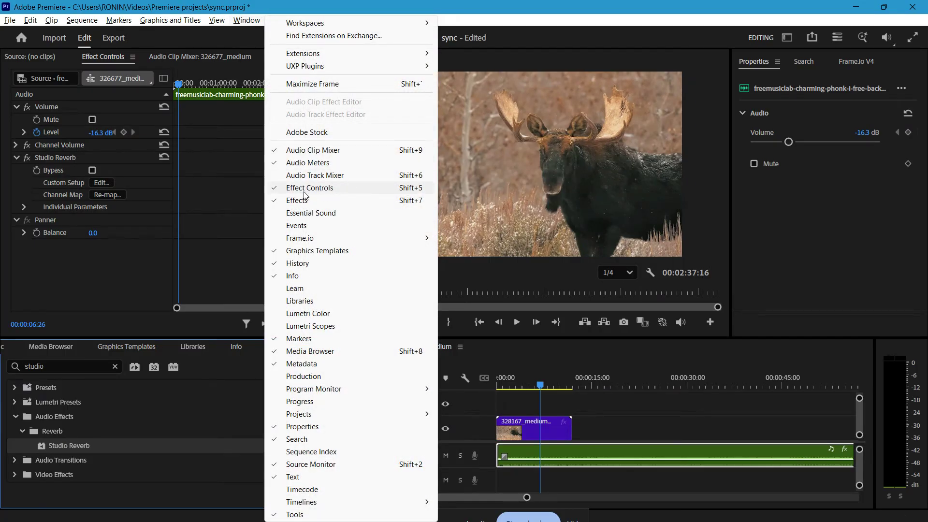
left_click(104, 58)
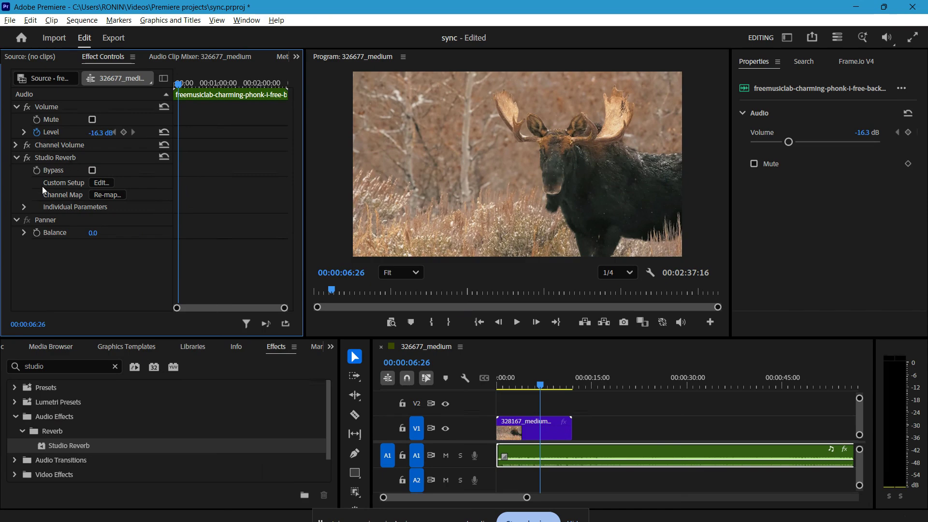
left_click(101, 183)
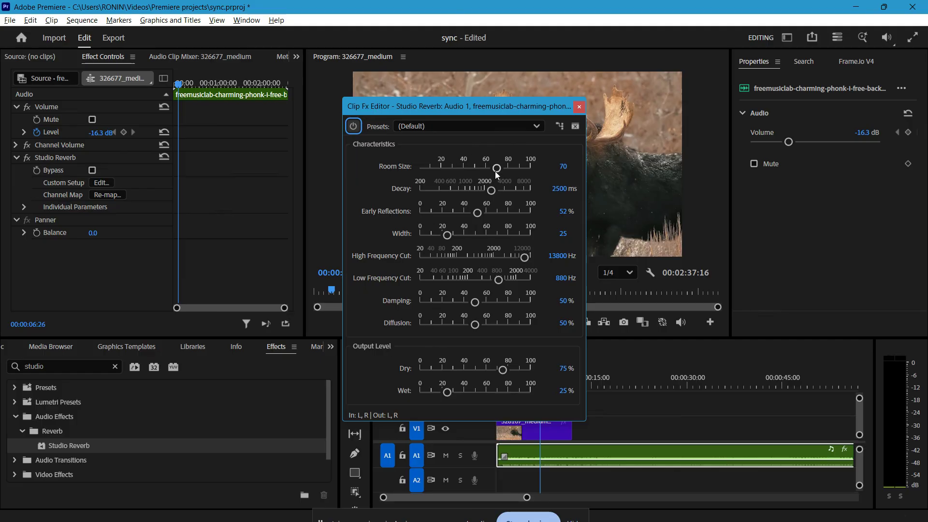
left_click_drag(496, 173, 535, 170)
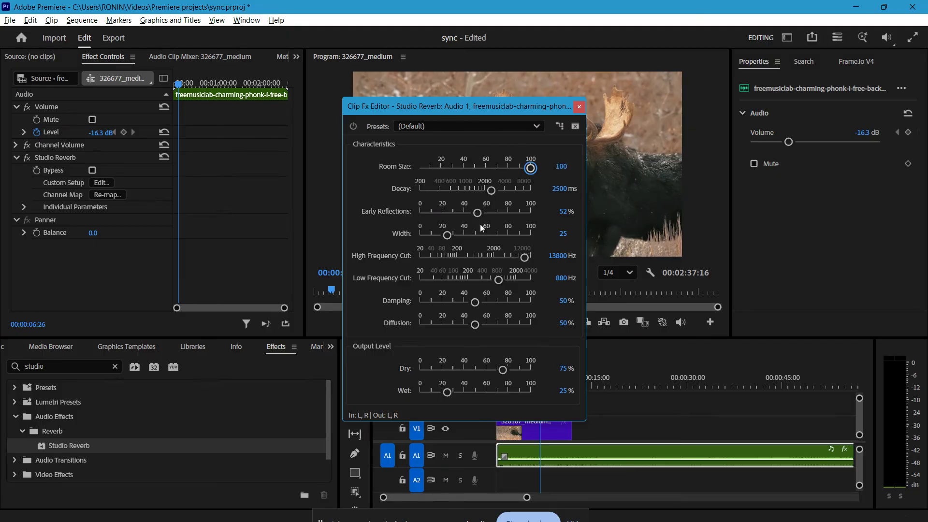
key("space")
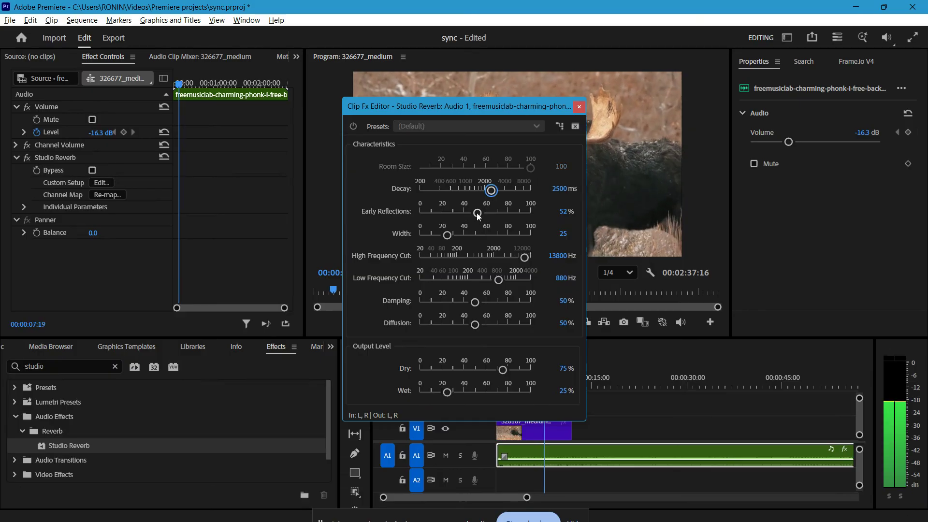
key("space")
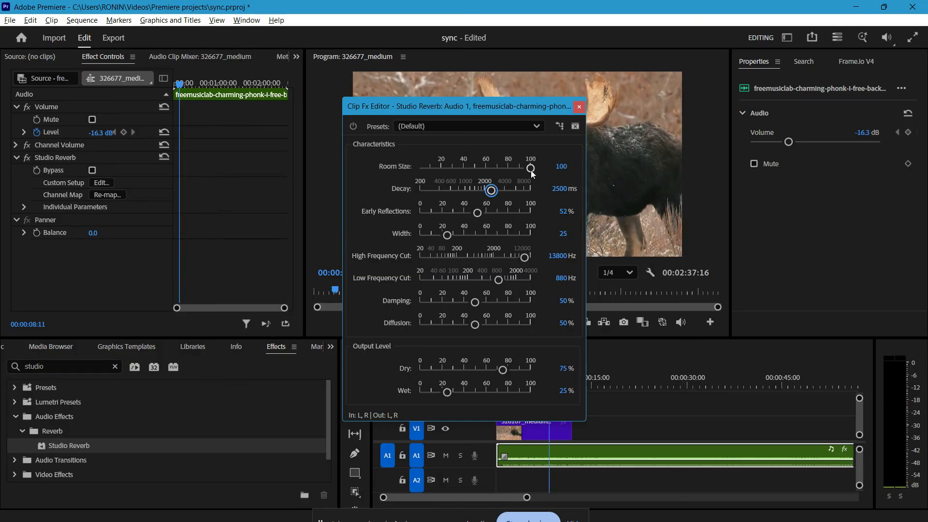
Lower the reverb's Room Size to about 14.3 and preview the sound
left_click_drag(530, 169, 436, 175)
key("space")
key("space")
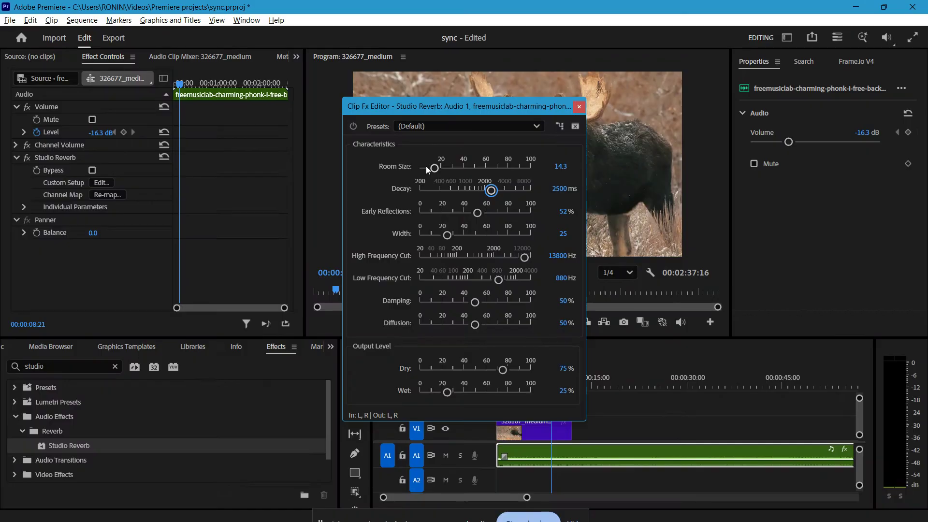
Set the reverb's Room Size to 100, Decay to 10000 ms, Dry to about 50.2% and Wet to about 19.8%, and close its editor
left_click_drag(434, 168, 532, 168)
left_click_drag(494, 189, 546, 178)
mouse_move(503, 369)
left_mouse_down()
mouse_move(515, 376)
mouse_move(502, 370)
left_mouse_up()
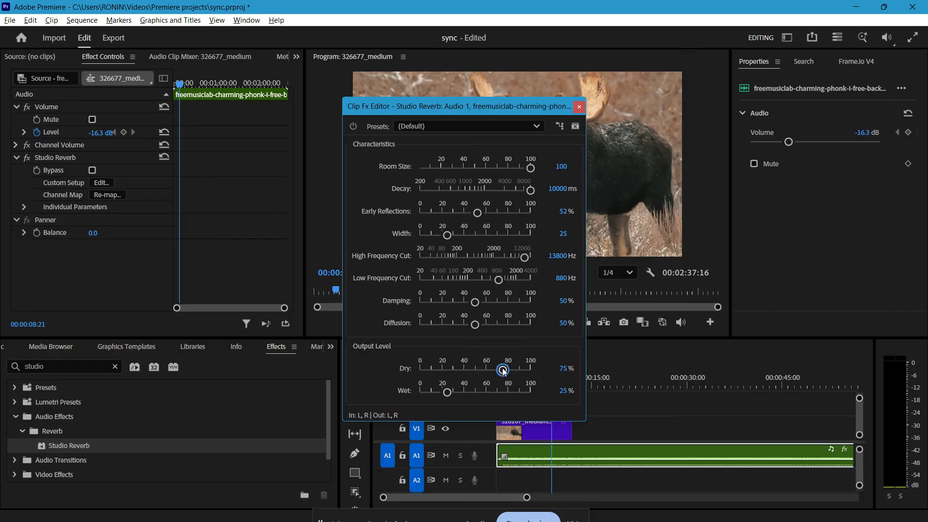
mouse_move(447, 392)
left_mouse_down()
mouse_move(486, 396)
mouse_move(440, 395)
left_mouse_up()
left_click_drag(504, 370, 440, 393)
left_click(472, 370)
left_click_drag(472, 370, 474, 371)
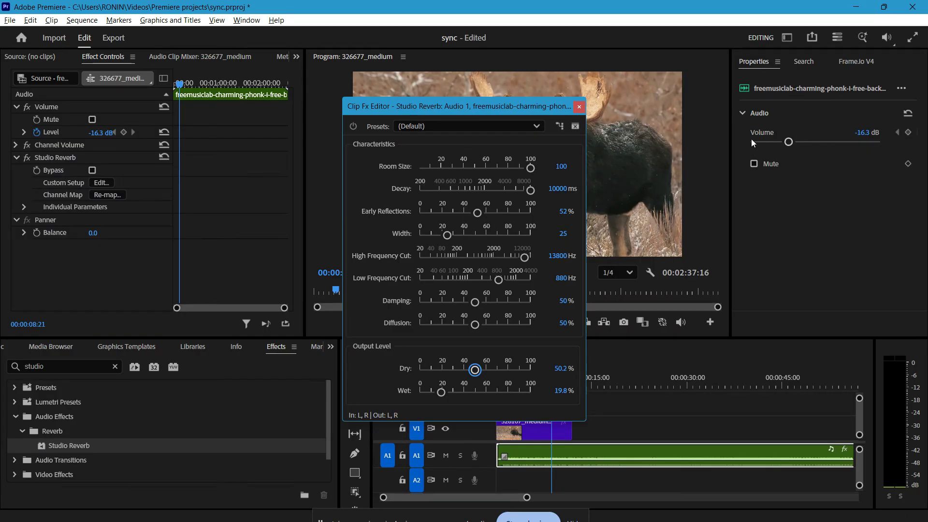
left_click(575, 106)
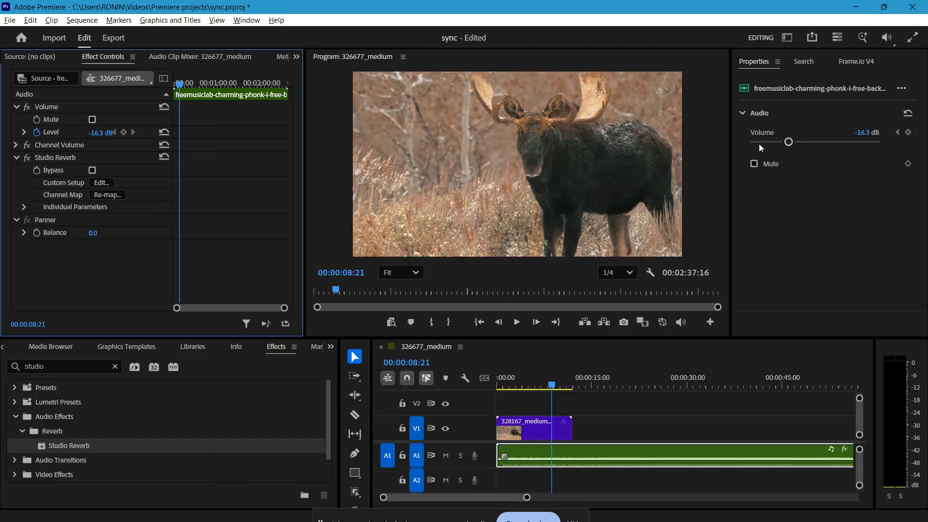
left_click(845, 84)
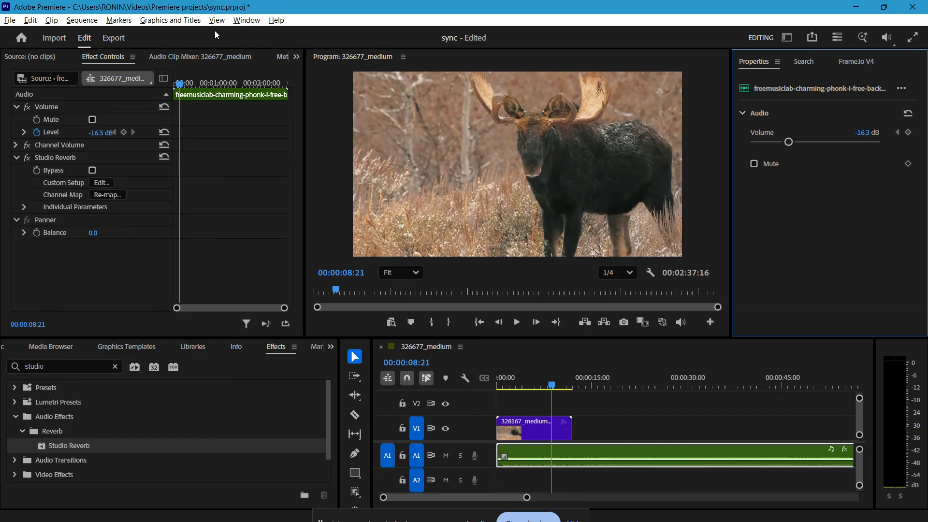
Apply the Great Hall preset in the Studio Reverb custom setup, audition the music with it and close the editor
left_click(101, 182)
left_click(456, 125)
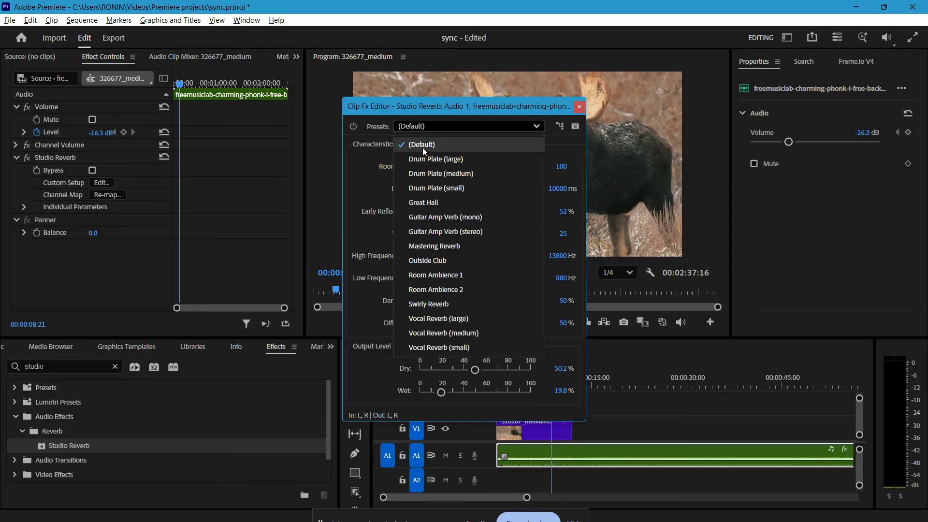
left_click(427, 200)
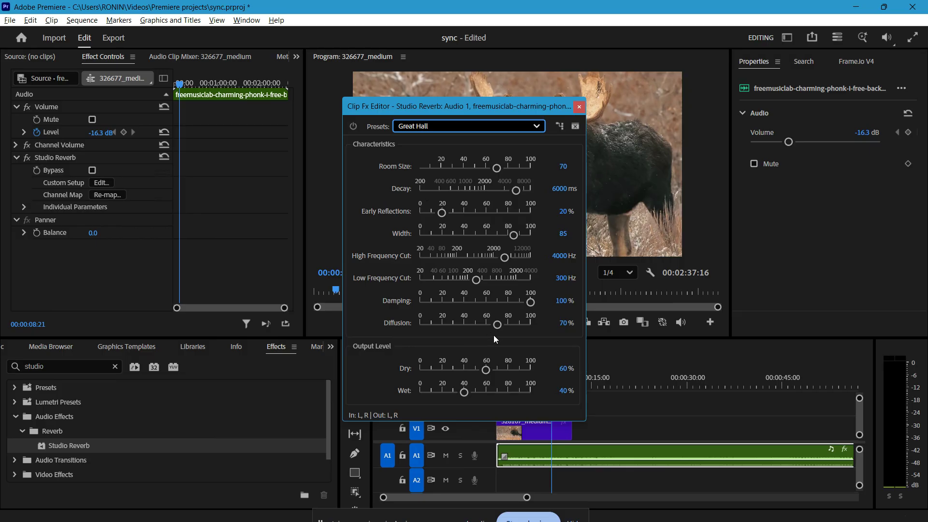
key("space")
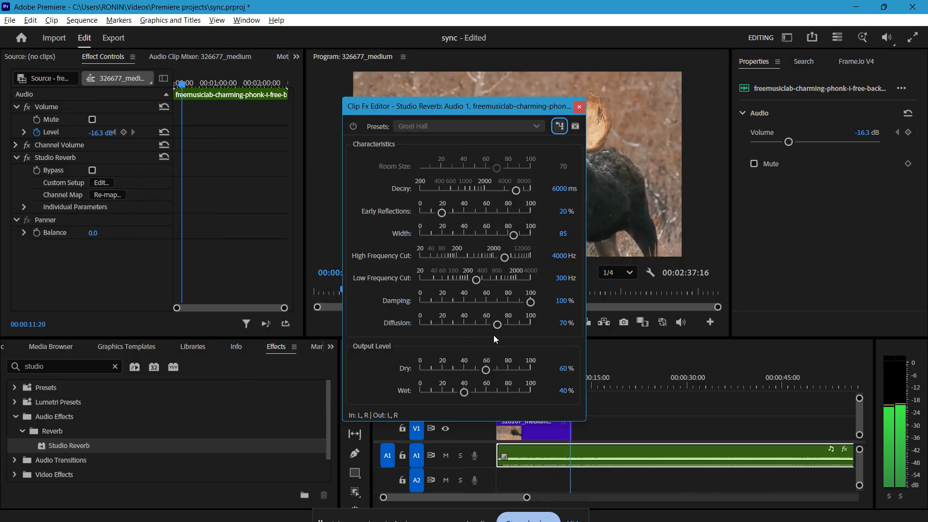
key("space")
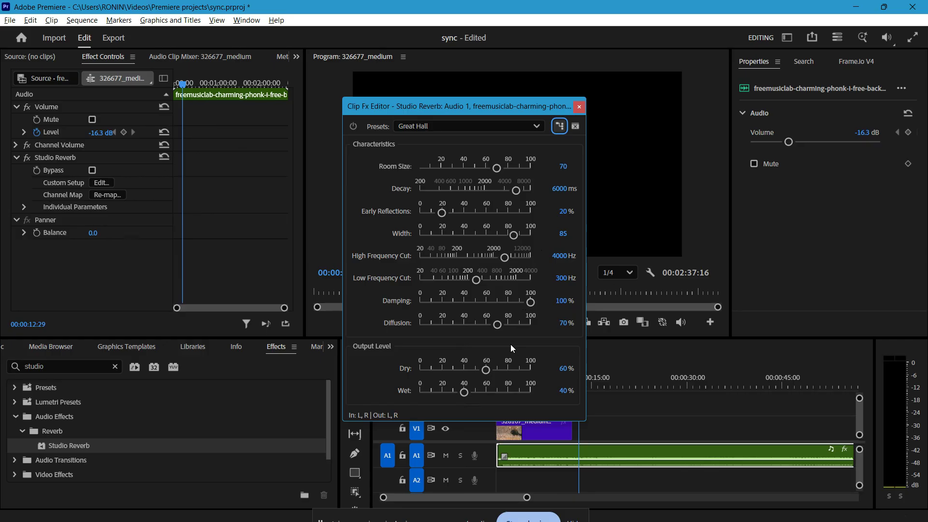
left_click(579, 106)
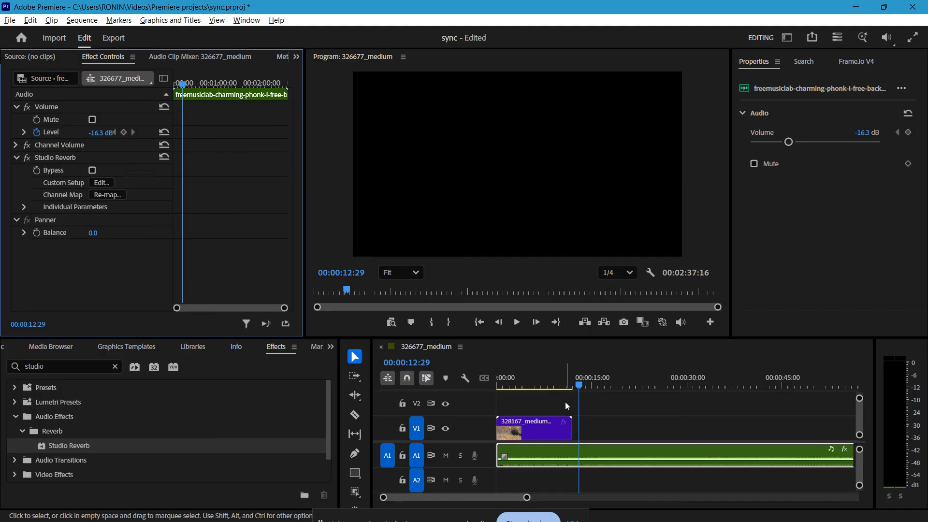